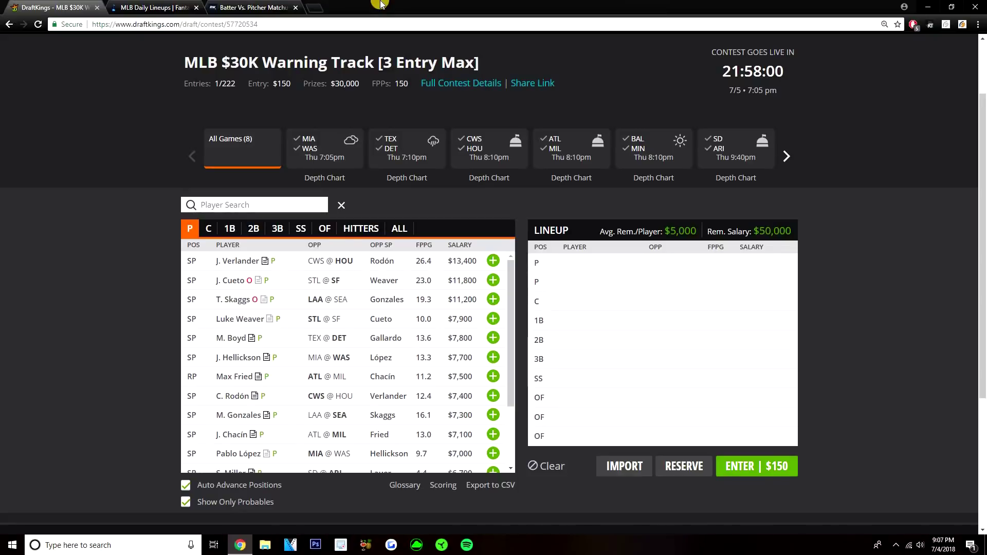
Step: Add J. Verlander to the lineup as a pitcher and check the White Sox at Astros projected lineups on FantasyLabs
click(492, 261)
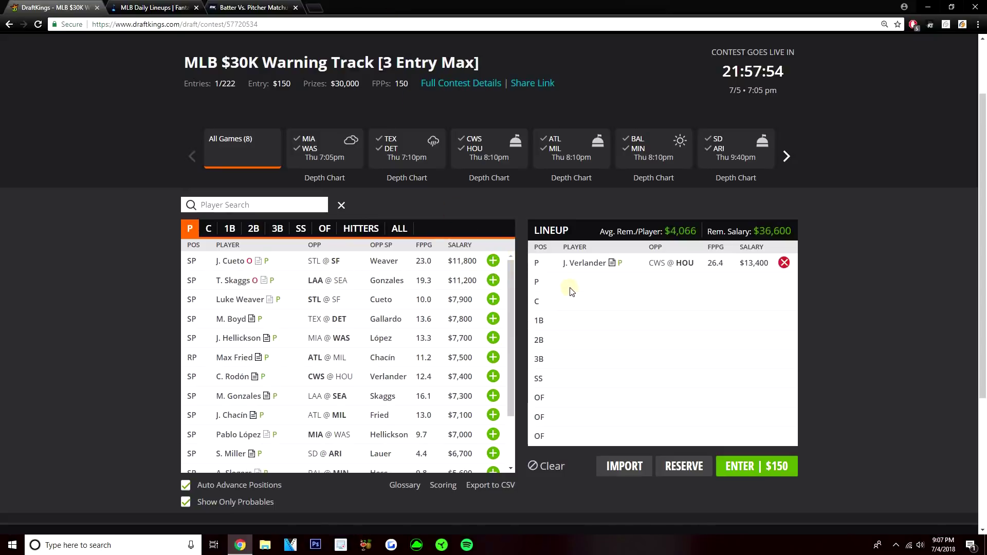
click(494, 262)
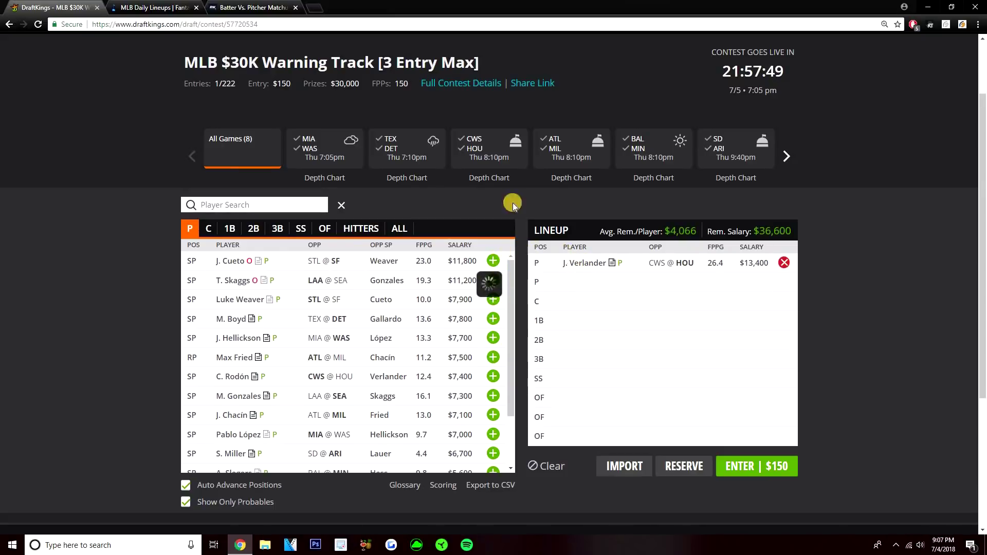
click(151, 7)
scroll(72, 184, down, 3)
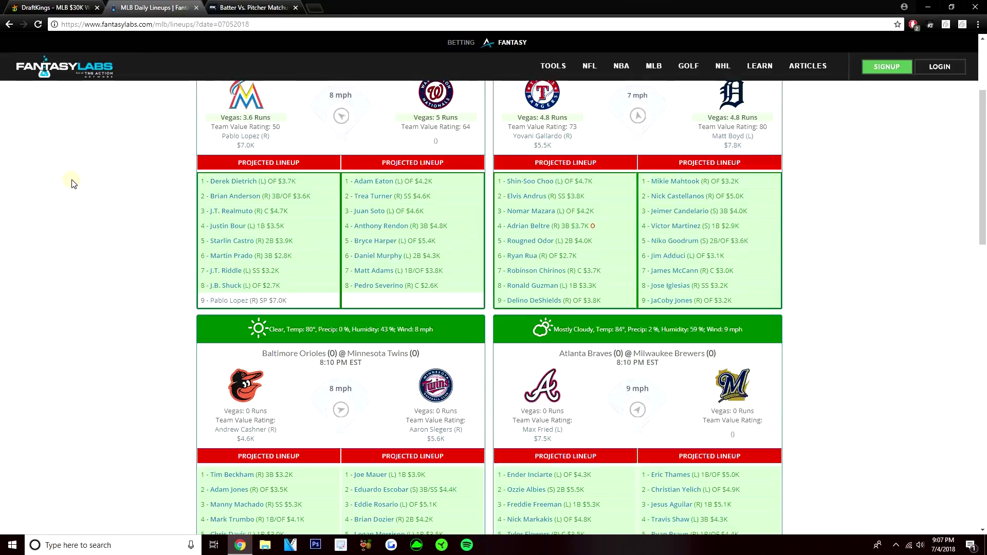
scroll(73, 216, down, 6)
scroll(73, 216, down, 2)
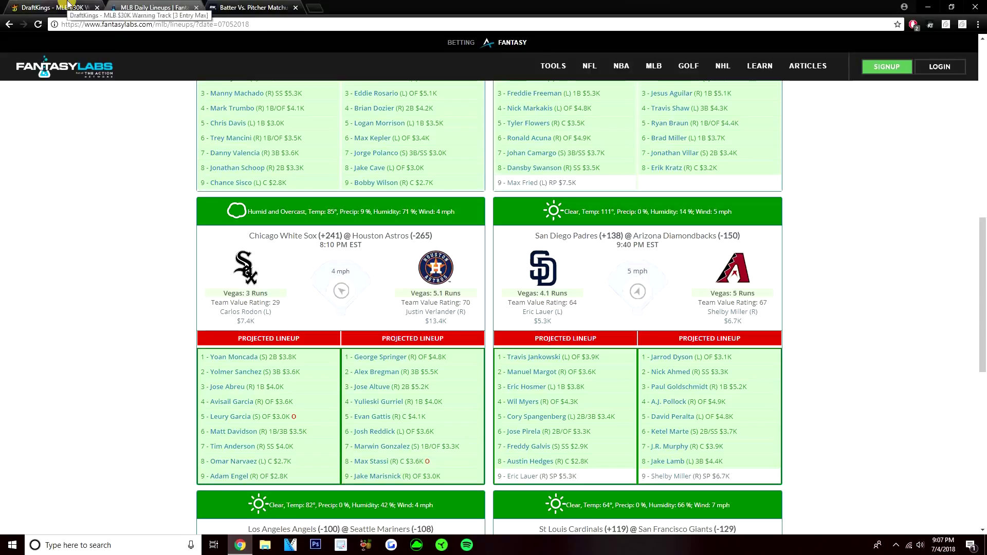
Step: Return to the DraftKings draft and review Justin Verlander's 10-game log, closing his player card when done
click(3, 11)
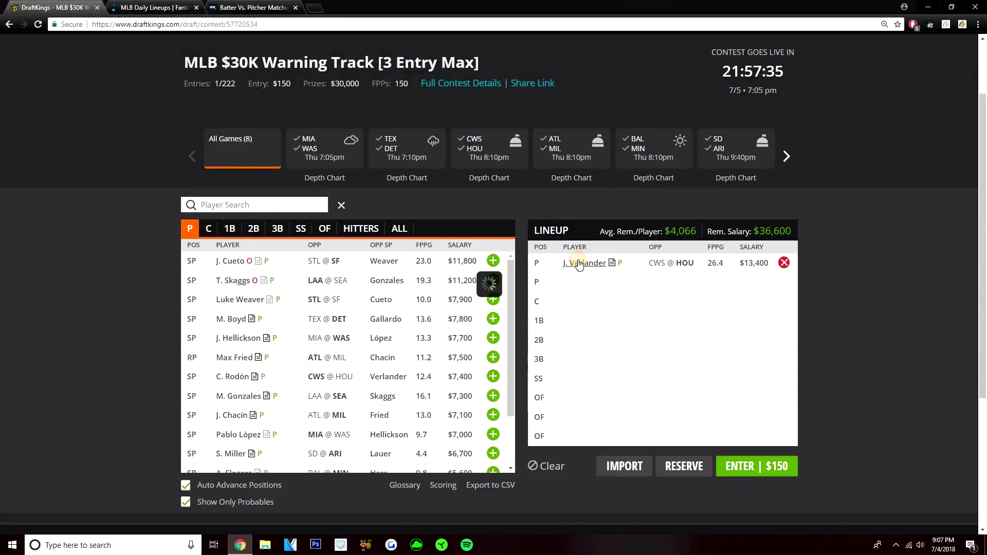
key(ctrl+Tab)
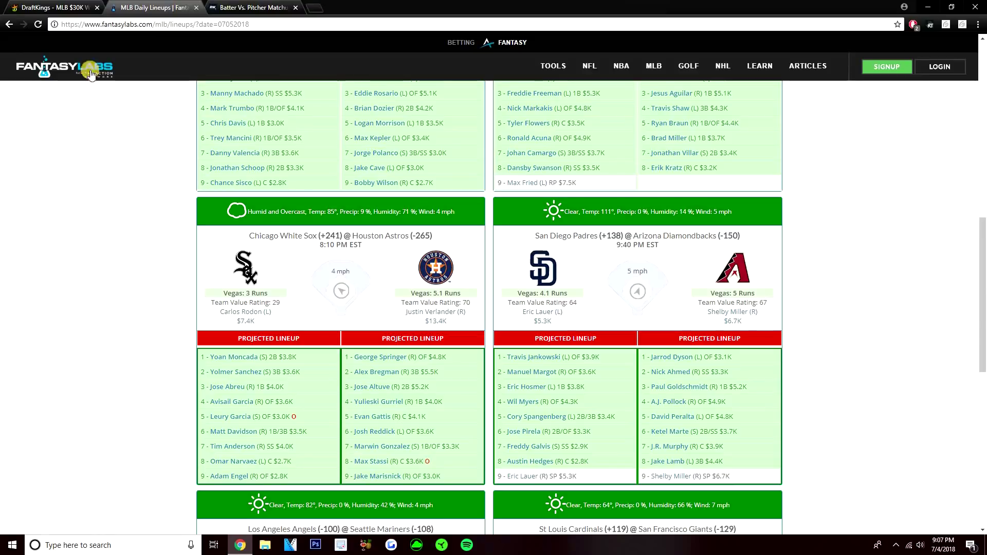
click(51, 7)
click(500, 205)
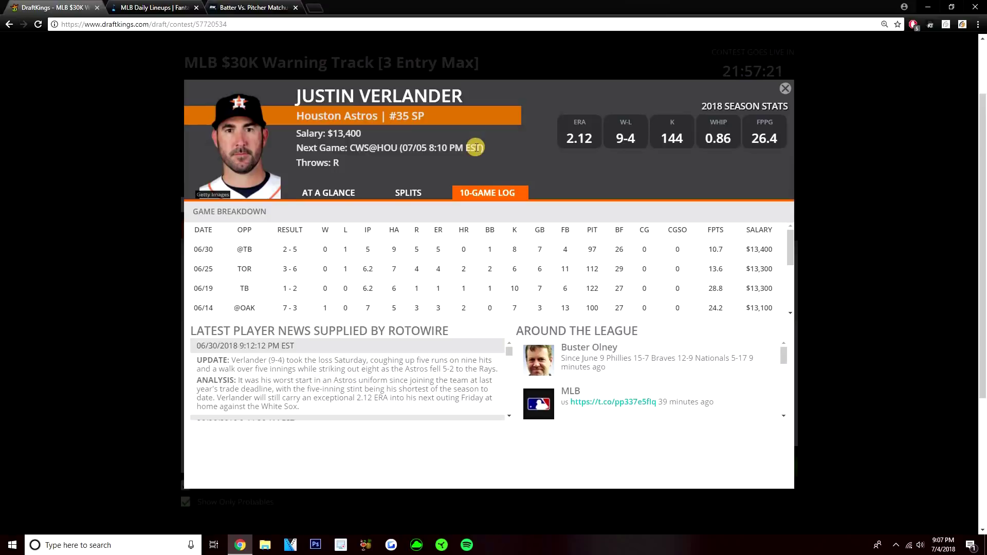
click(780, 91)
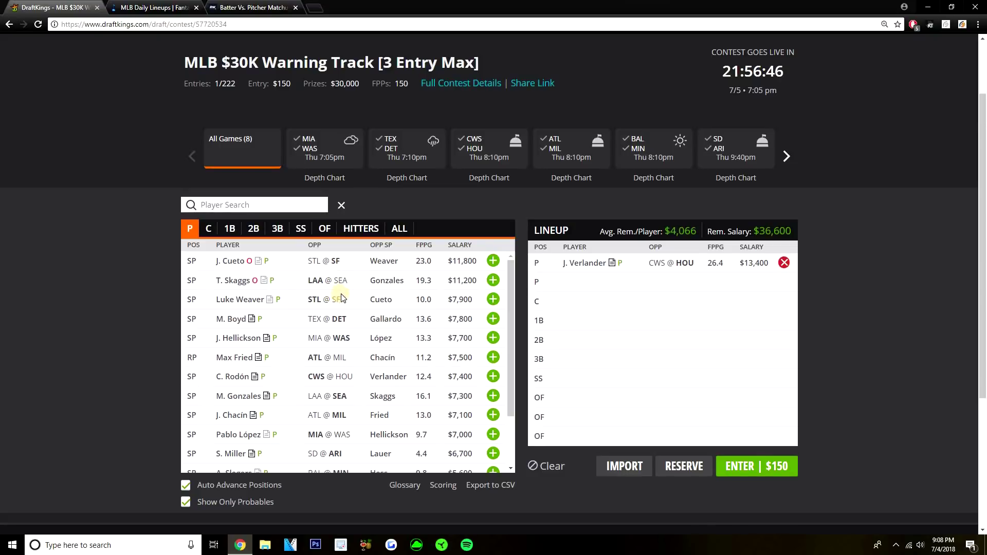
Step: Add Luke Weaver as the second pitcher and open the 10-game log on his player card
scroll(435, 312, down, 1)
scroll(437, 306, up, 1)
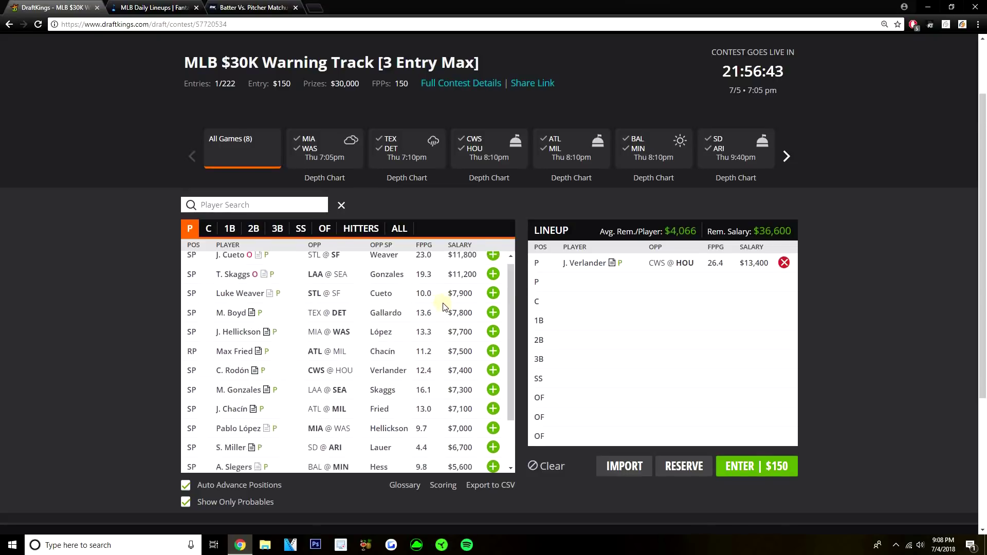
click(483, 304)
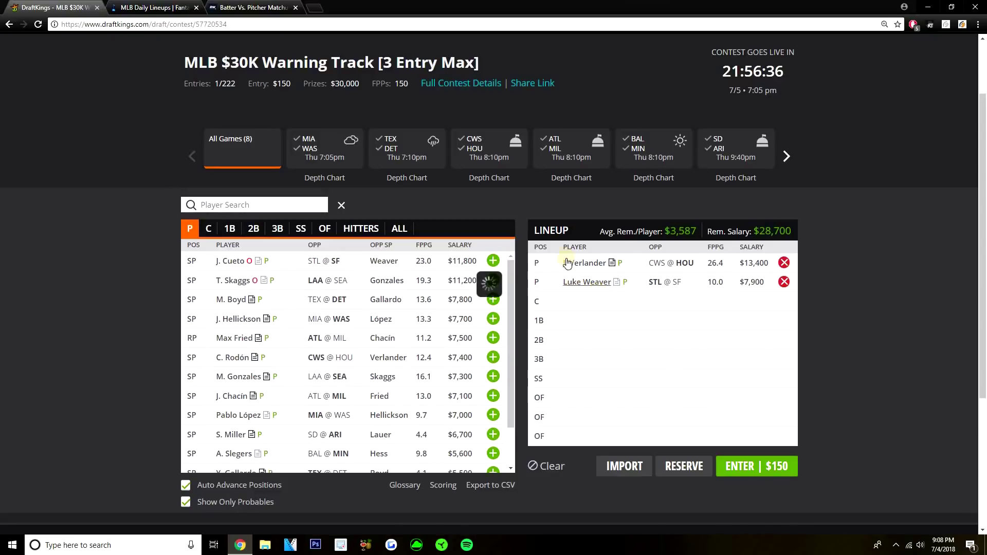
click(586, 282)
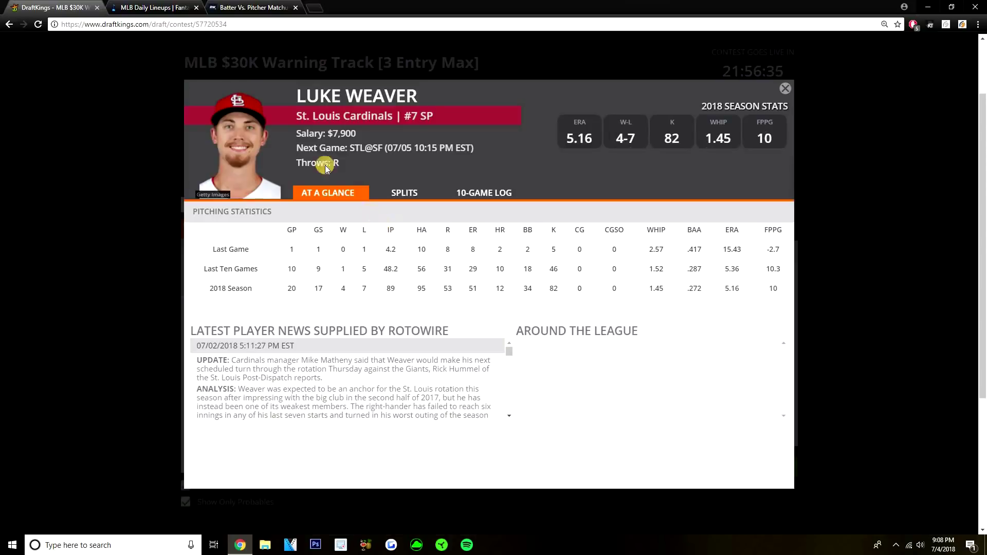
click(471, 190)
Step: Examine the Cardinals at Giants projected lineups on FantasyLabs, then review Luke Weaver's game log on DraftKings and close his player card
click(155, 7)
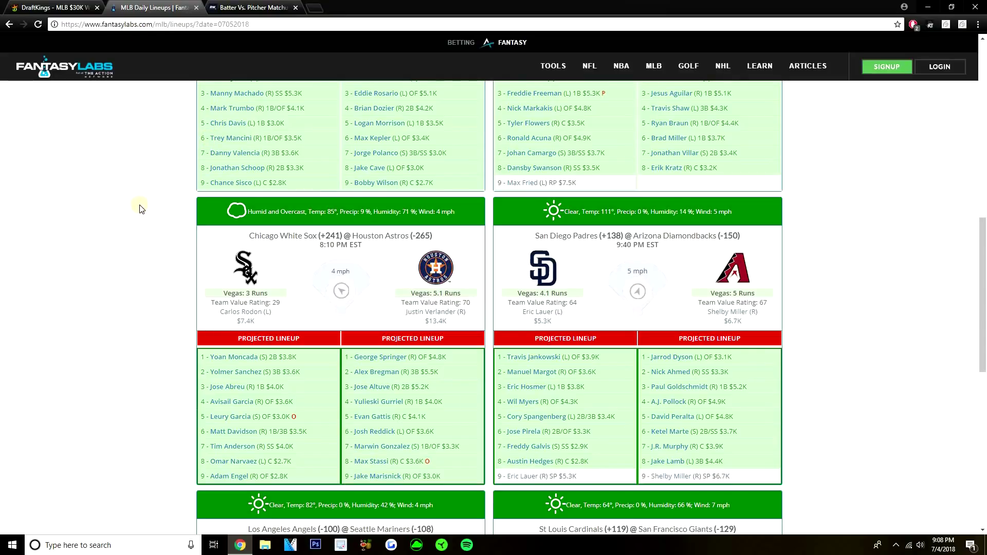
scroll(64, 241, down, 7)
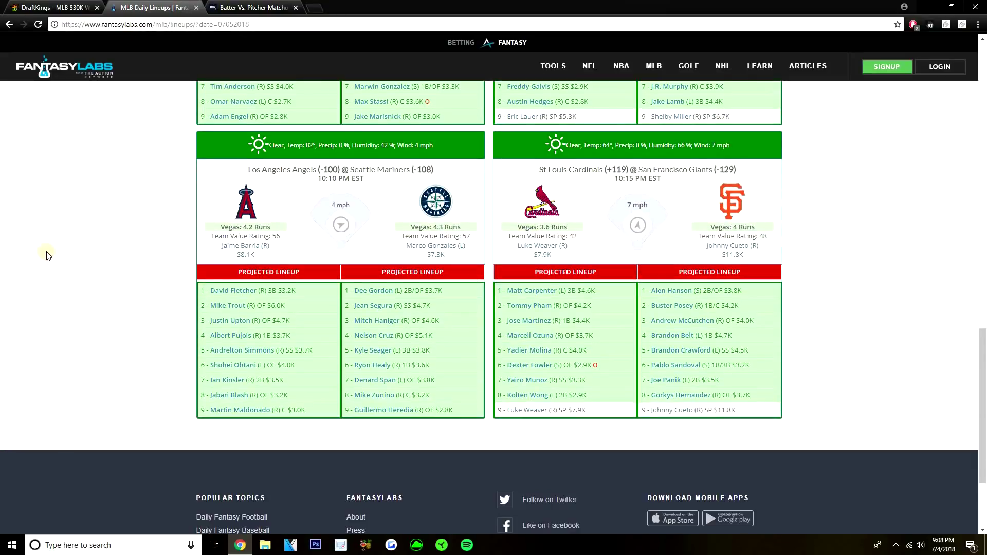
scroll(35, 264, up, 1)
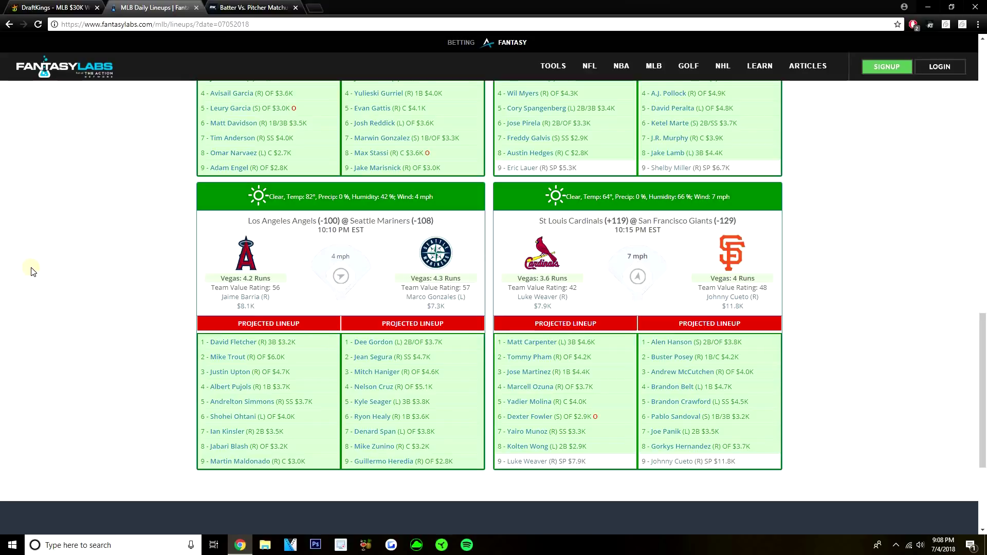
click(54, 7)
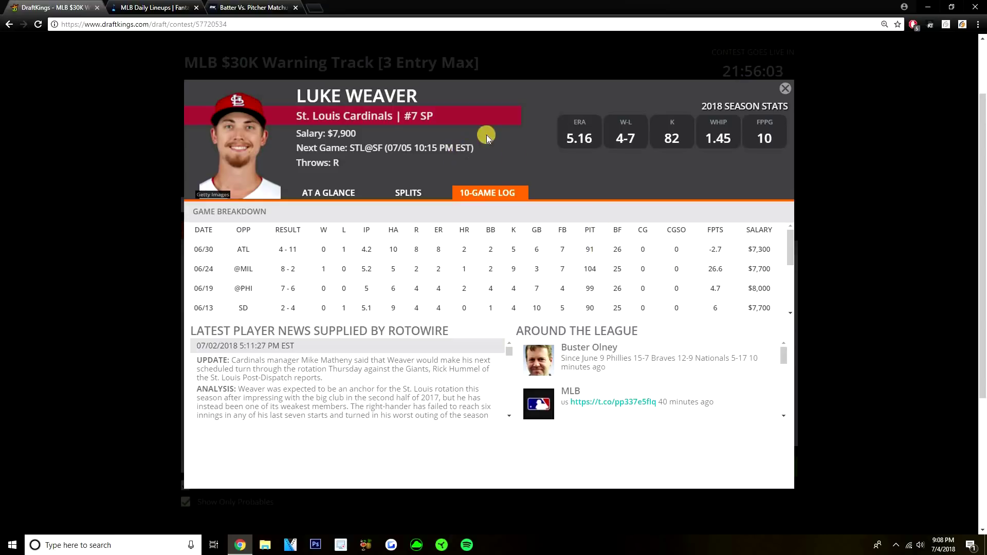
click(784, 92)
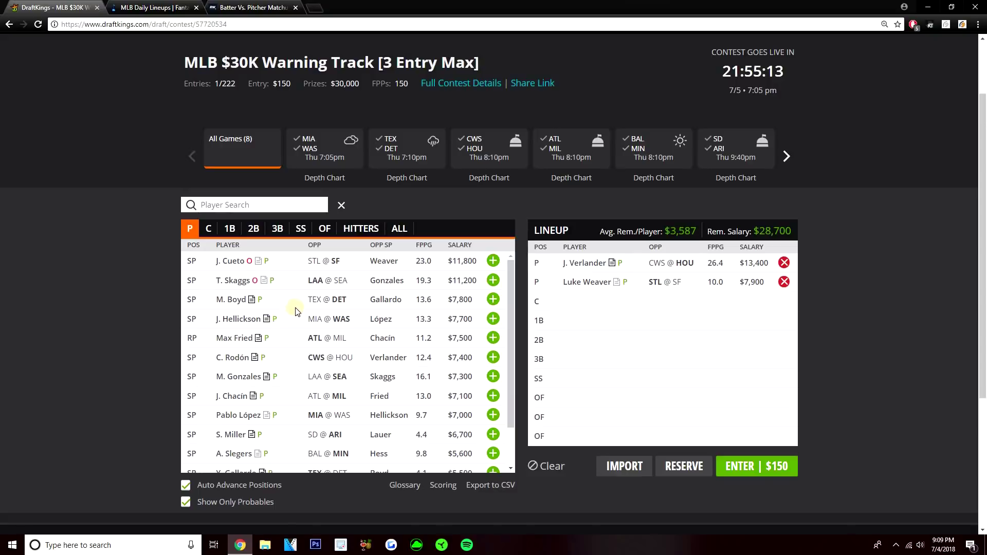
Step: Look through the remaining probable pitchers and examine the Padres at Diamondbacks projected lineups on FantasyLabs
scroll(280, 327, down, 1)
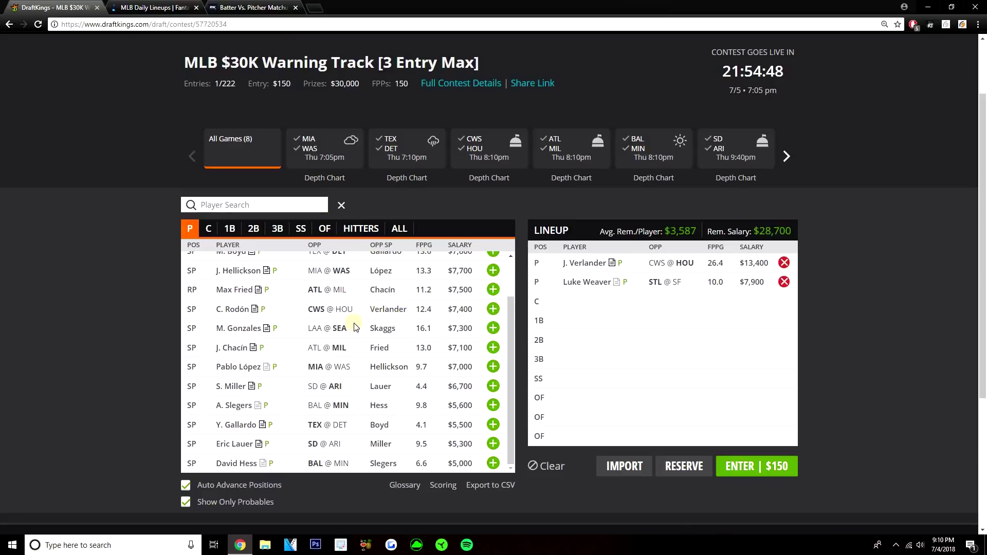
scroll(252, 339, up, 2)
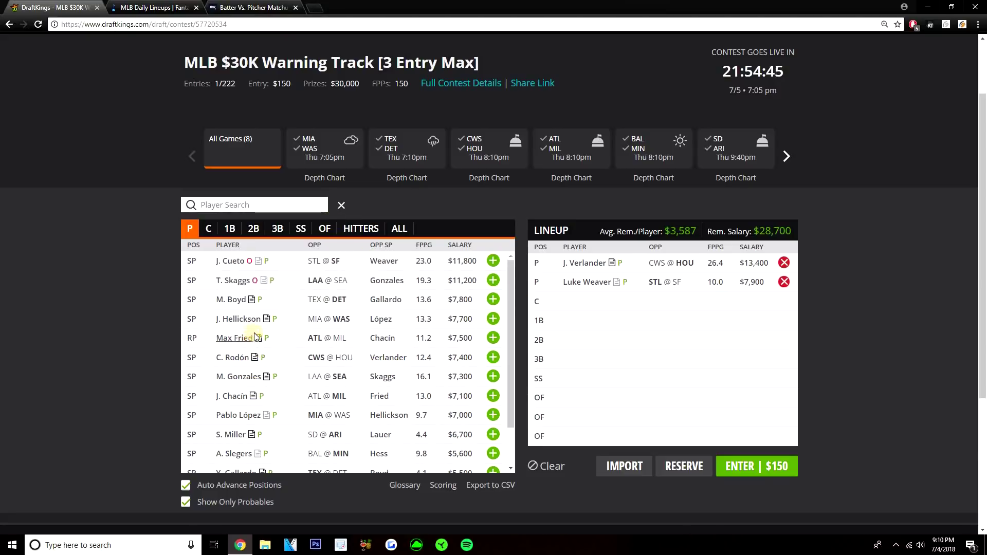
scroll(271, 334, down, 1)
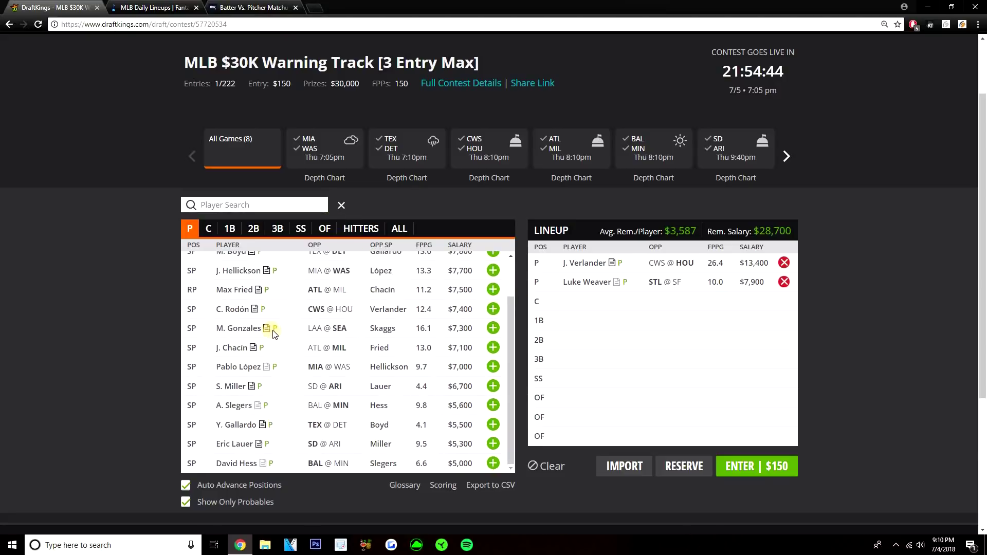
scroll(269, 333, up, 1)
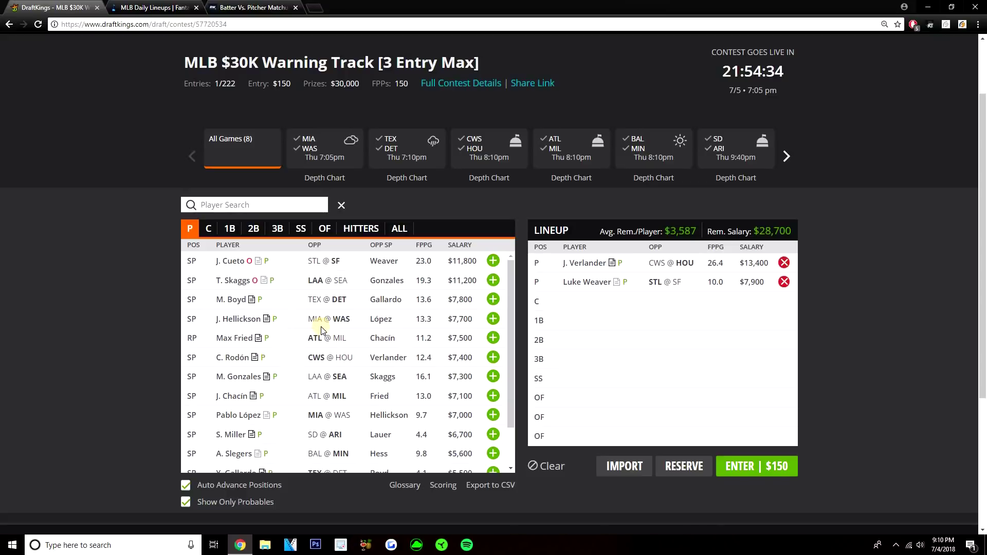
click(185, 7)
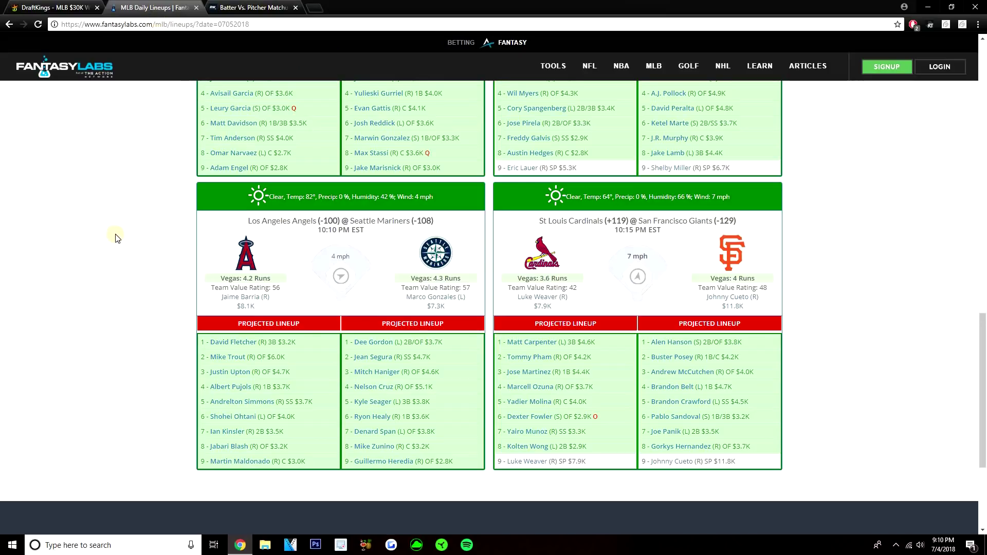
scroll(108, 238, up, 5)
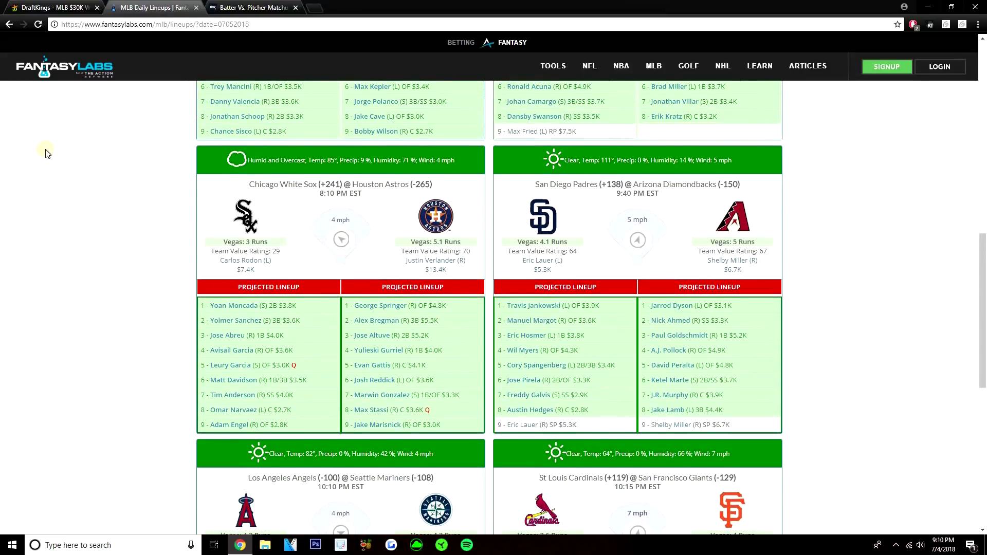
Step: Search the DraftKings player pool for "ah", add Nick Ahmed at shortstop, and open his 10-game log
click(44, 6)
click(252, 206)
text(ah)
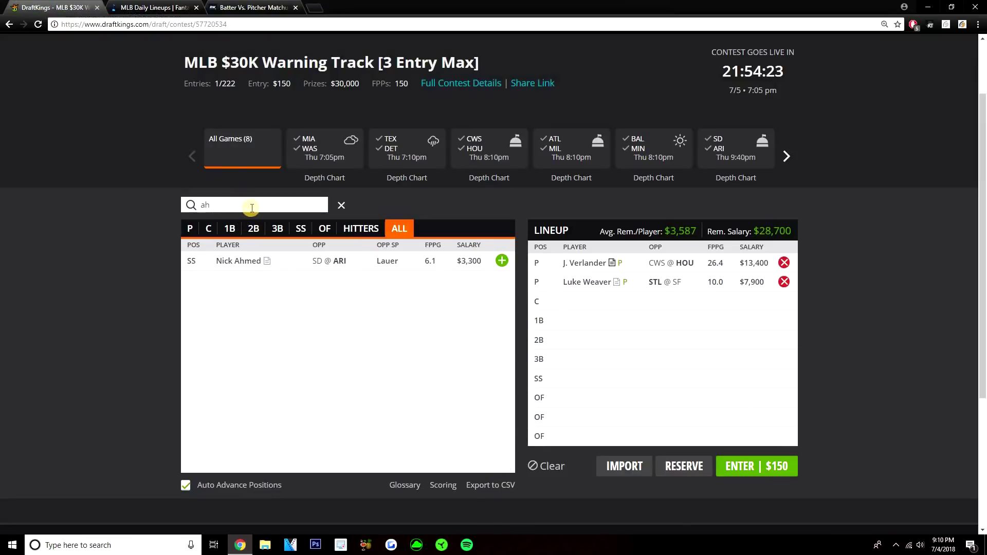
click(501, 261)
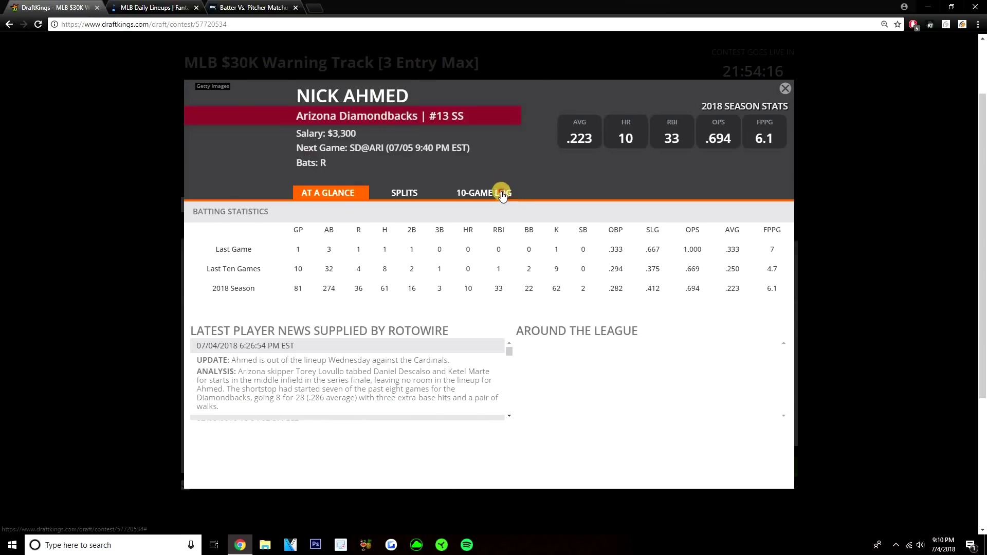
click(499, 193)
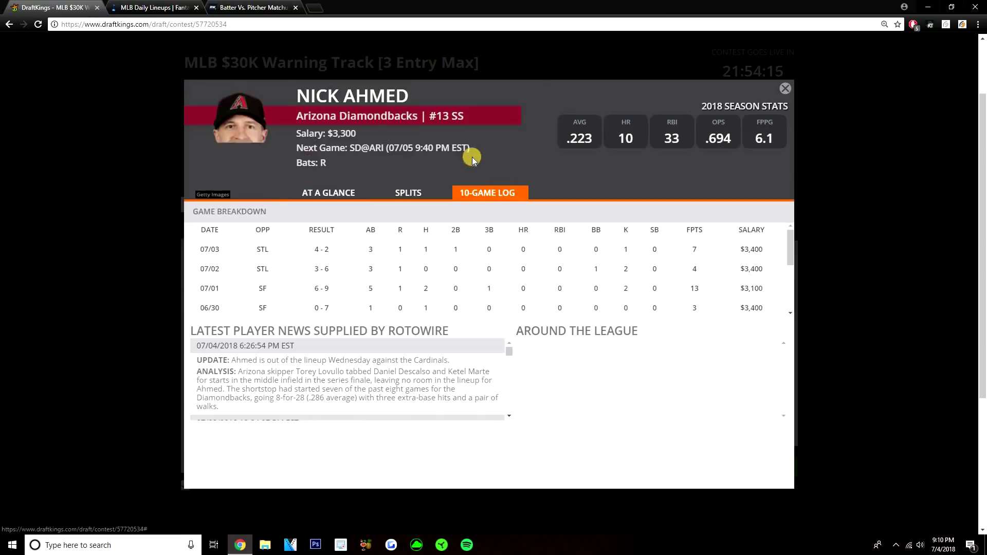
Step: Check Nick Ahmed's place in the Diamondbacks projected lineup on FantasyLabs, then return to DraftKings and close his player card
click(154, 7)
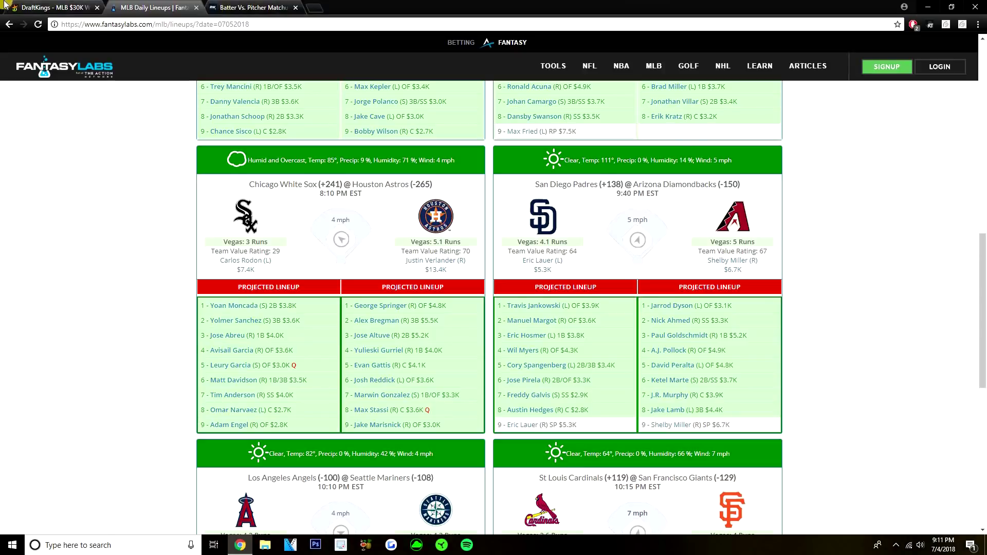
click(55, 5)
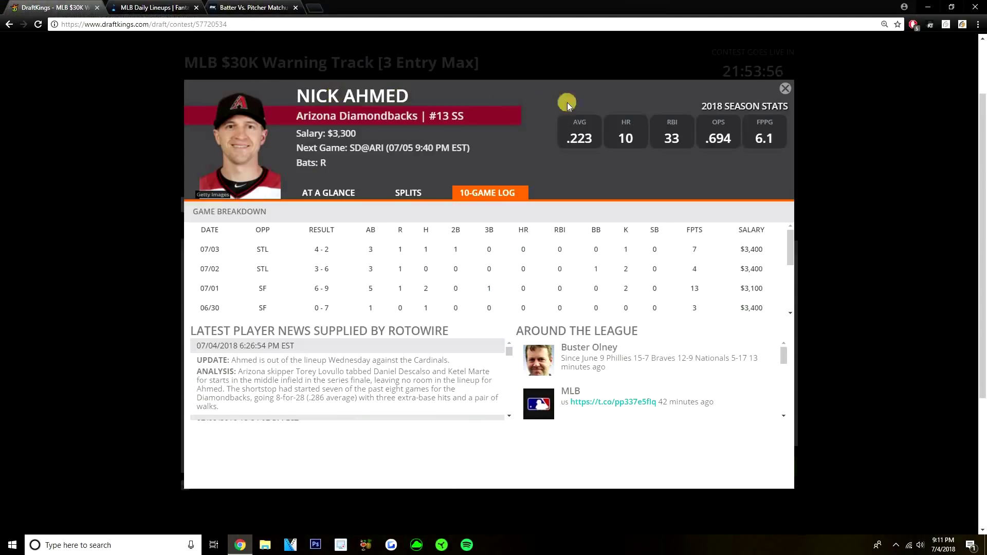
click(785, 88)
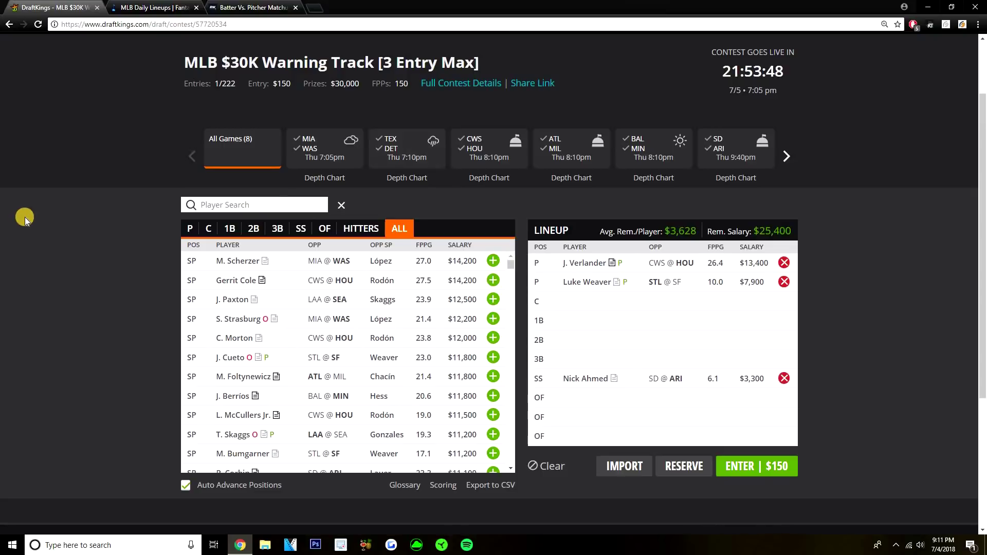
Step: Search the player pool for "ket", add Ketel Marte at second base, and open his 10-game log
click(252, 227)
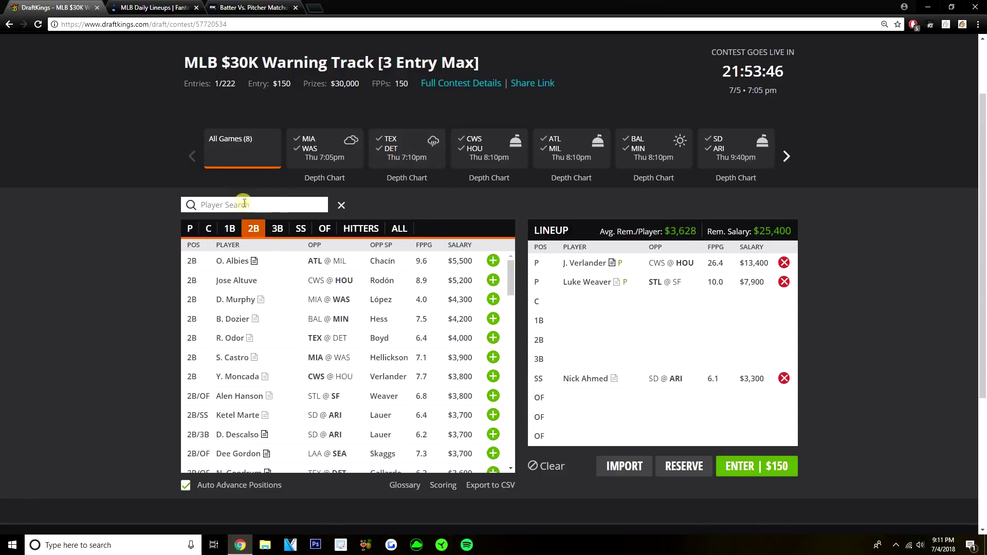
text(ket)
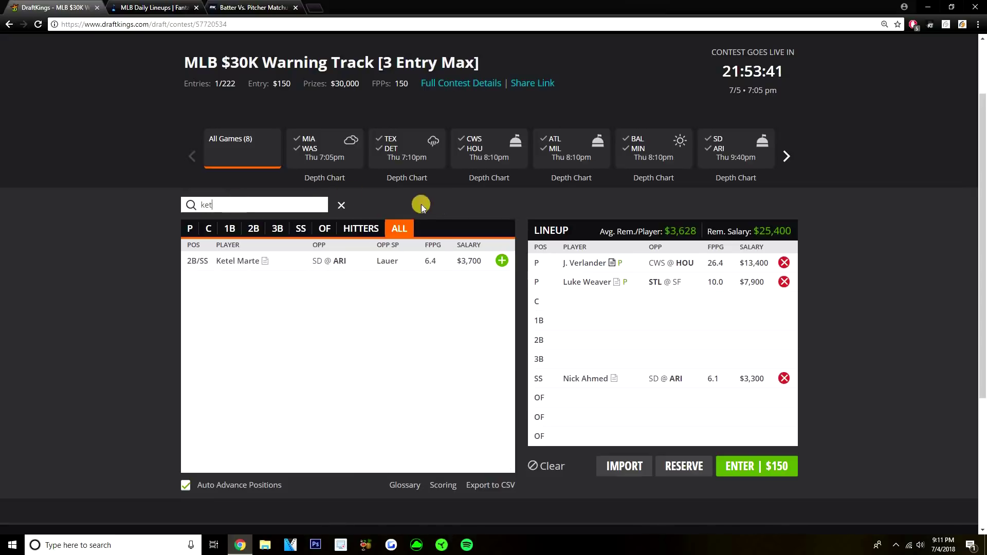
click(498, 263)
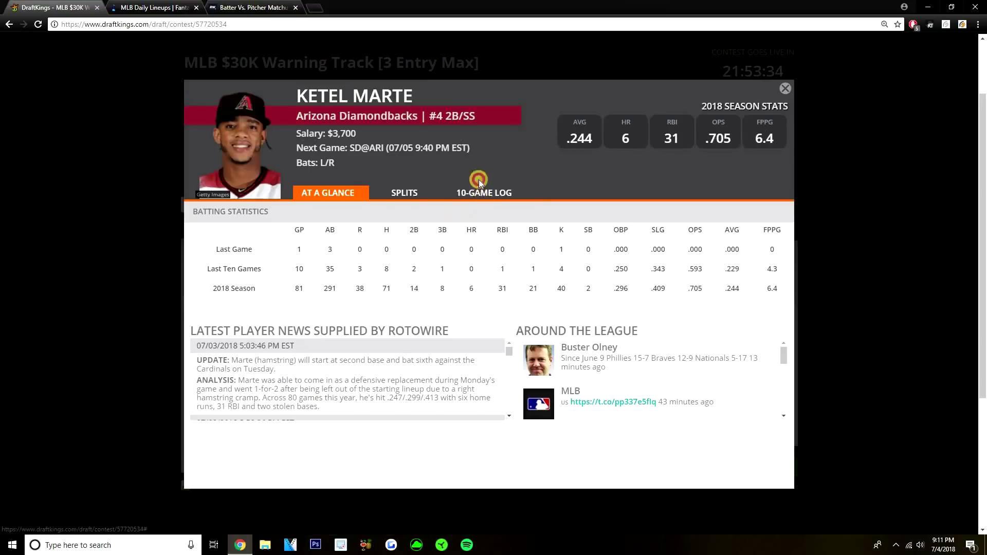
click(483, 192)
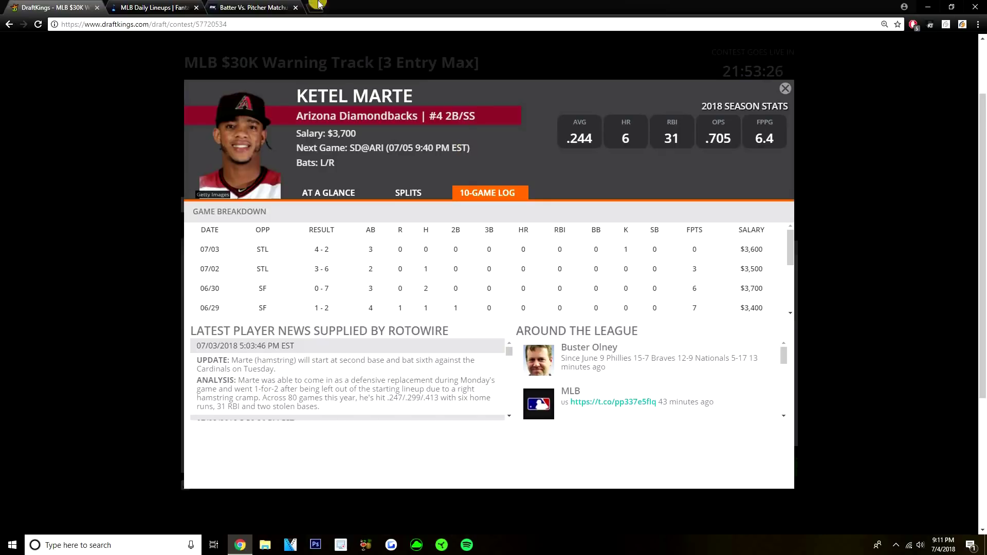
Step: Check Ketel Marte's place in the Diamondbacks projected lineup on FantasyLabs, then return to DraftKings and close his player card
click(152, 7)
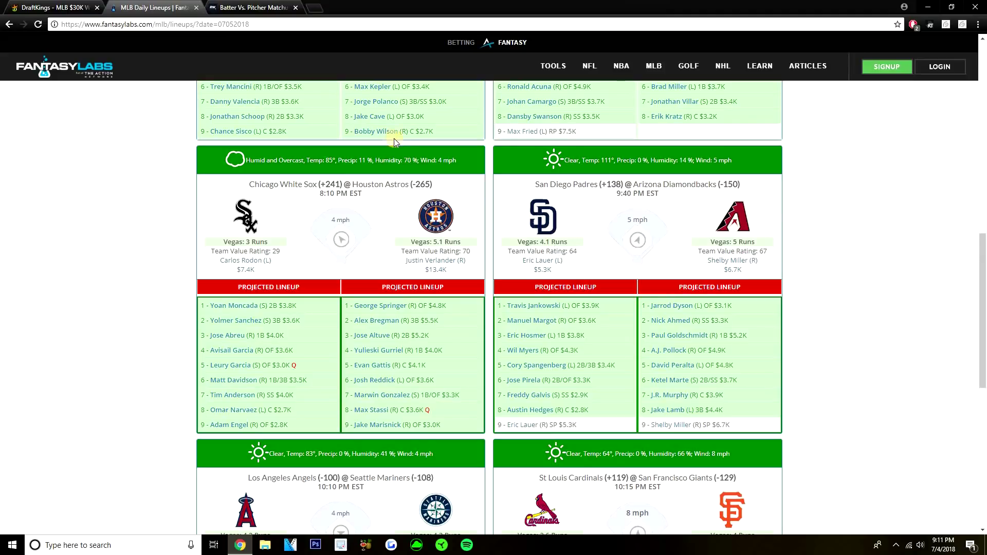
click(56, 7)
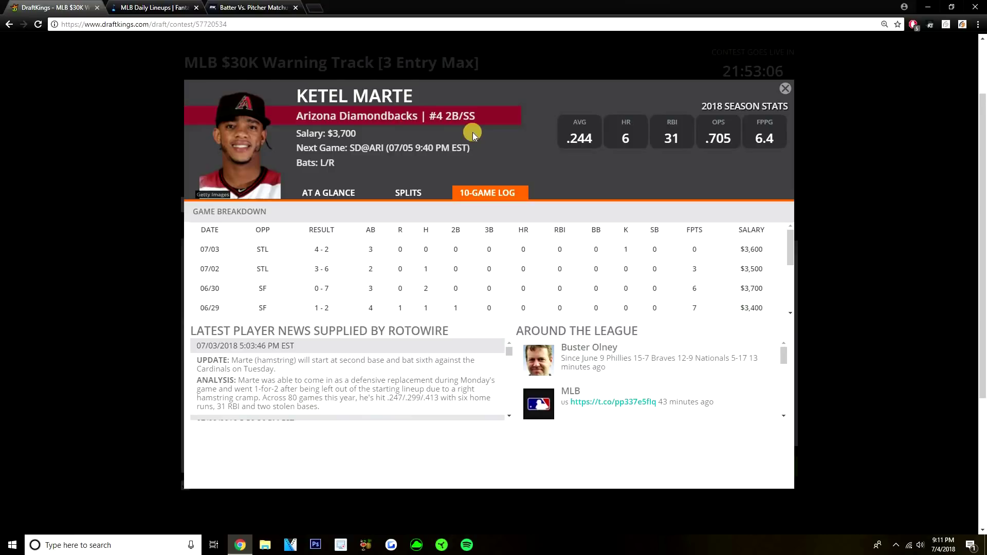
click(785, 89)
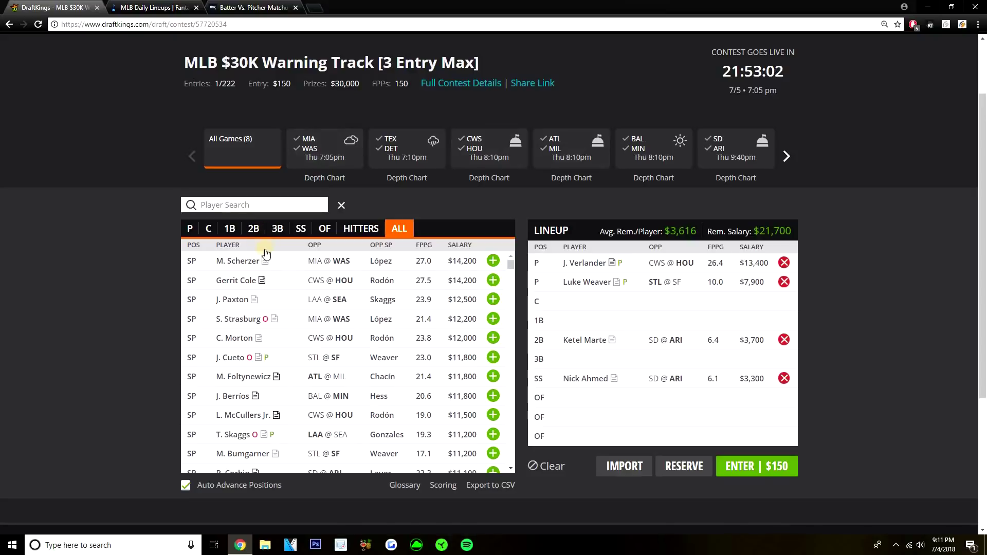
Step: Search the player pool for "nik", add Niko Goodrum as an outfielder, and open his 10-game log
click(324, 228)
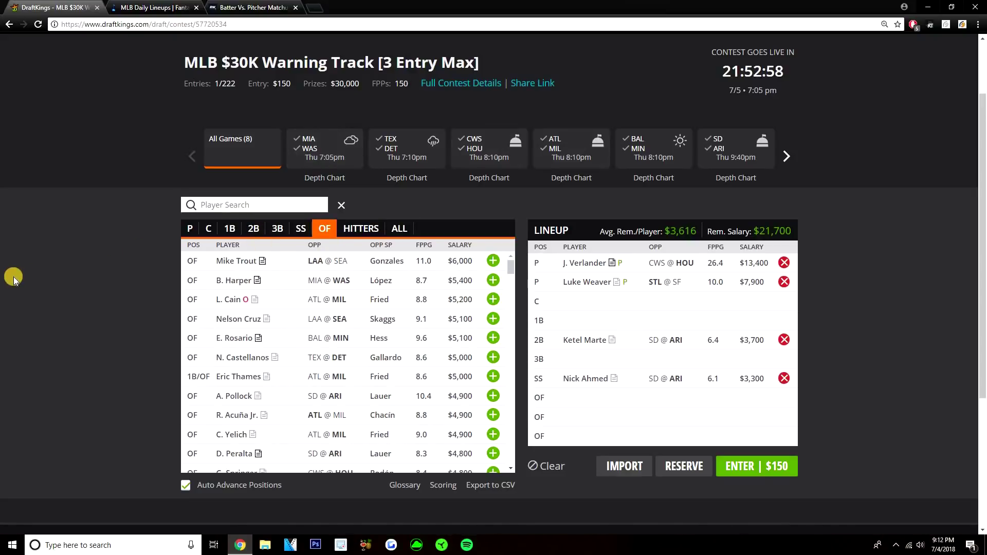
click(228, 206)
text(n)
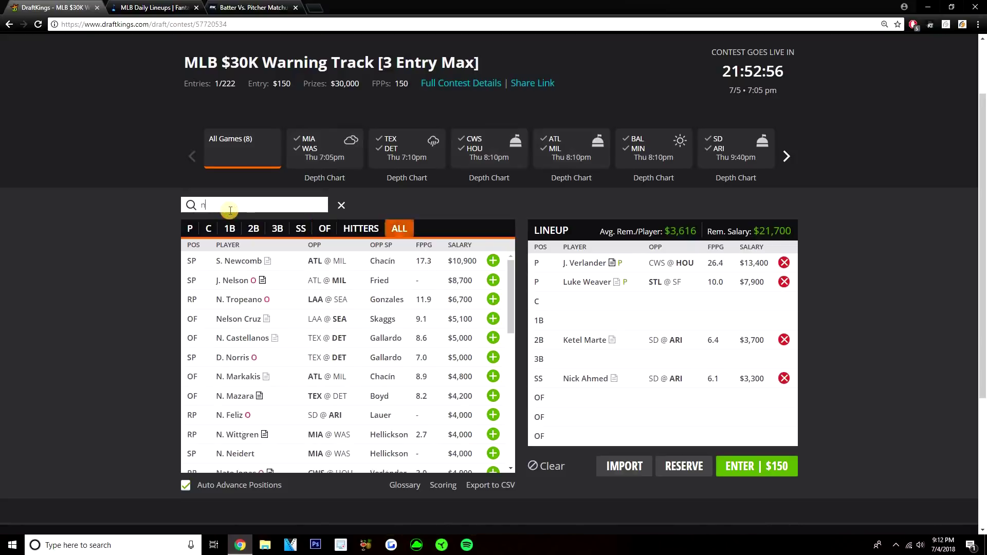
text(ikc)
key(BackSpace)
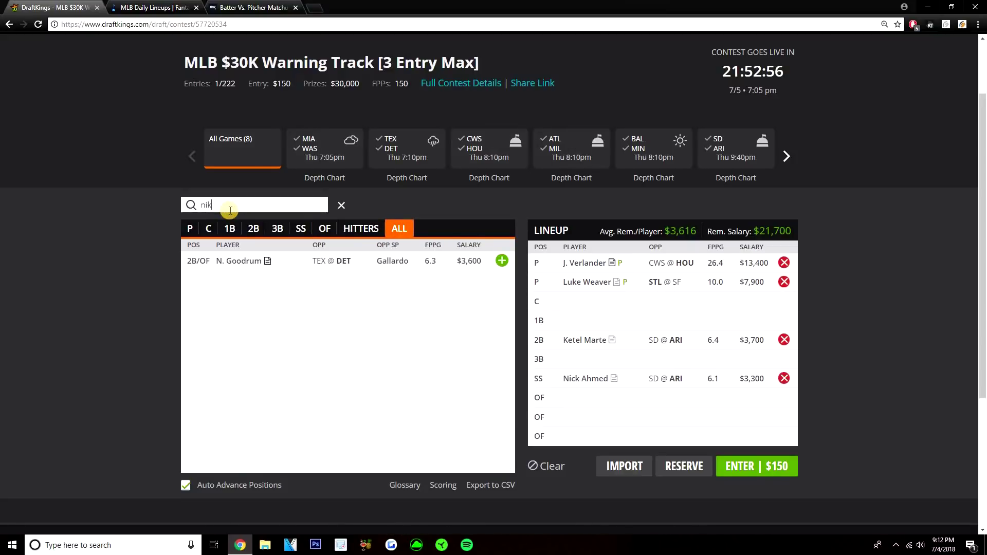
click(502, 260)
click(493, 281)
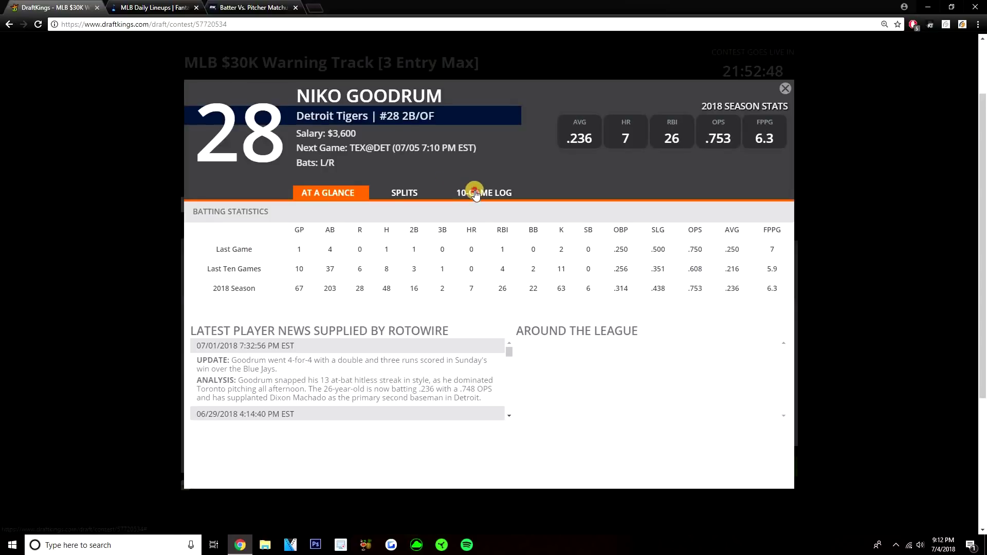
click(474, 194)
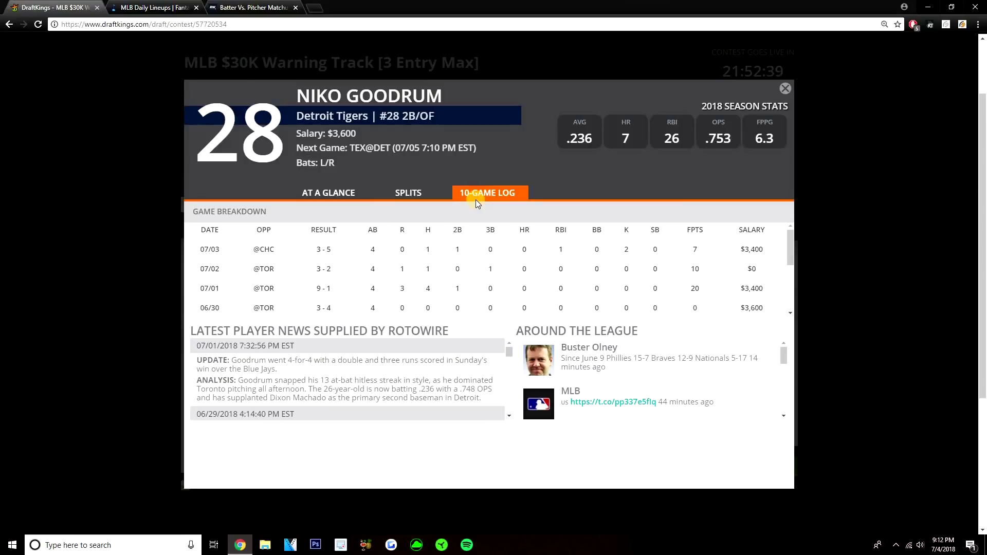
Step: Check Niko Goodrum's place in the Tigers projected lineup on FantasyLabs, then return to DraftKings and close his player card
click(151, 7)
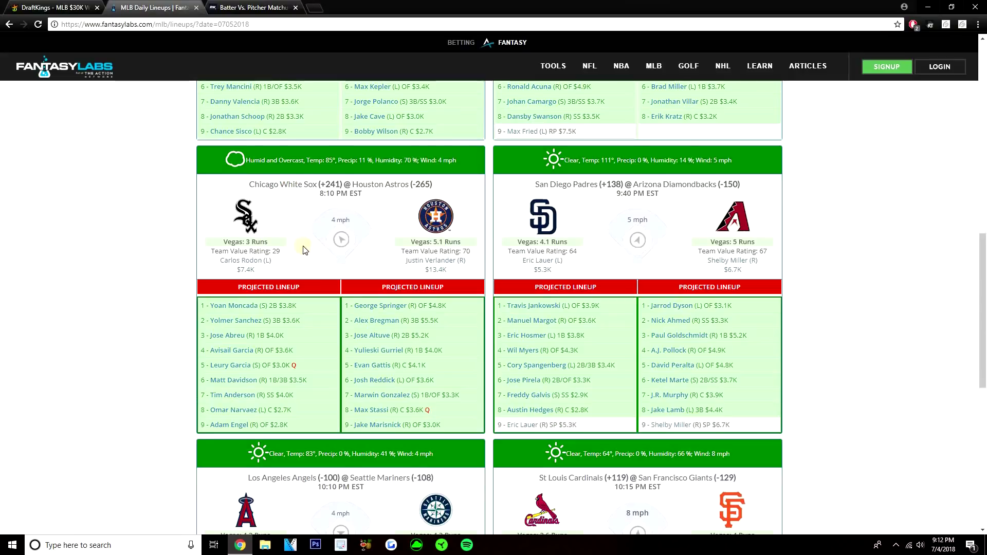
scroll(288, 245, up, 6)
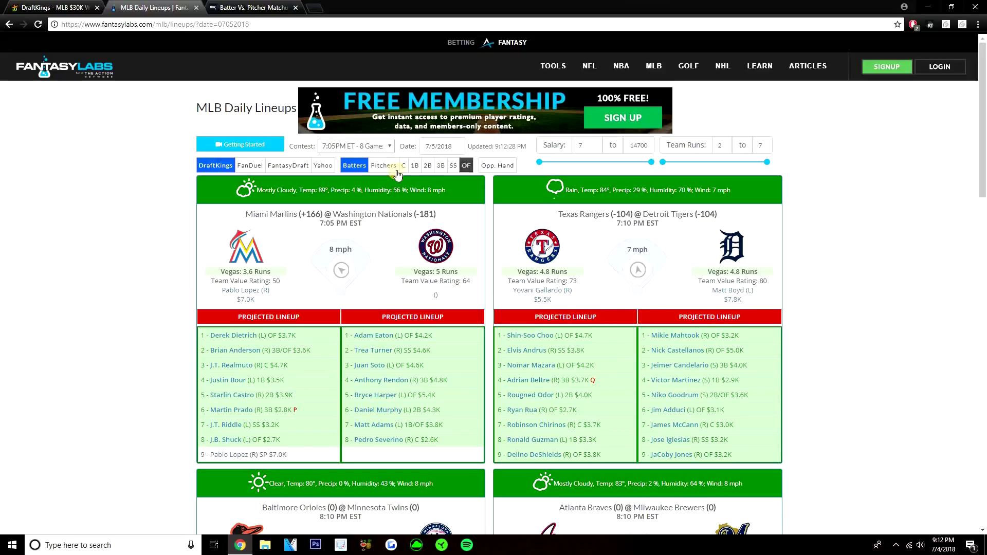
click(59, 7)
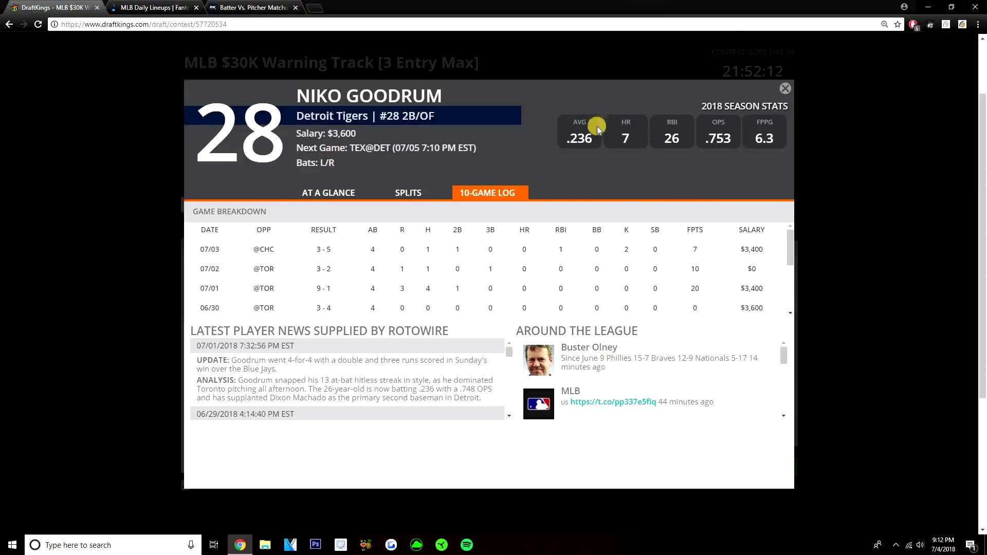
click(778, 91)
Step: Filter the DraftKings player pool to pitchers
click(188, 228)
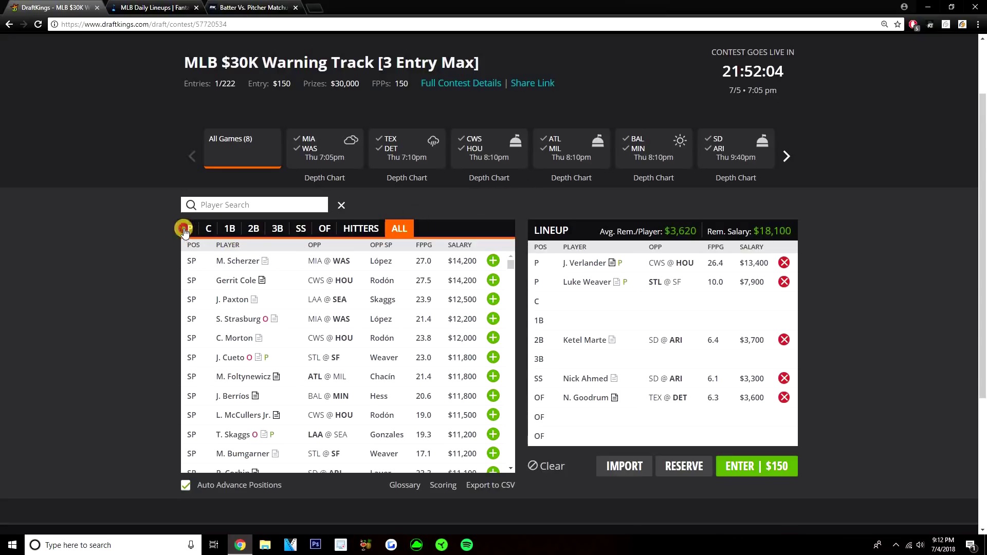